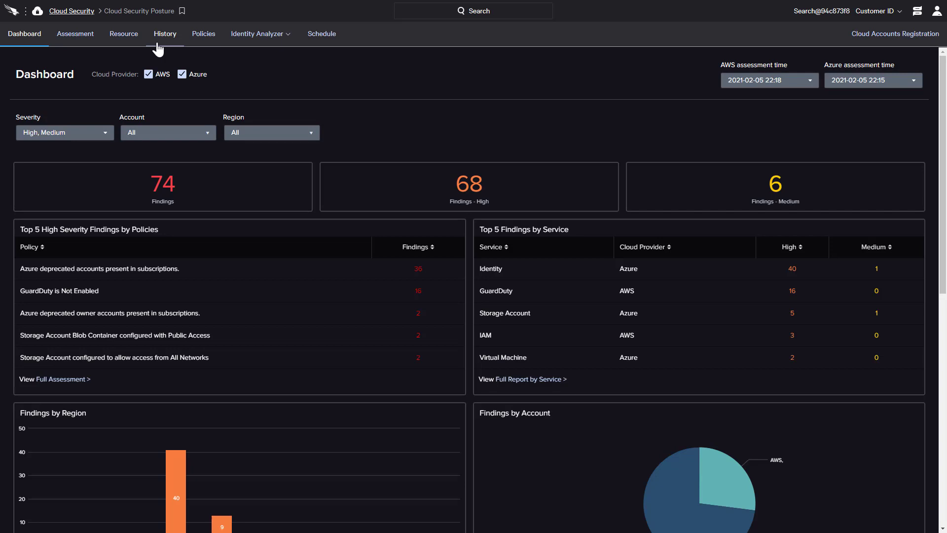
# - Show the Azure Identity policies on the Policies page, including guest user and MFA checks
pyautogui.click(196, 41)
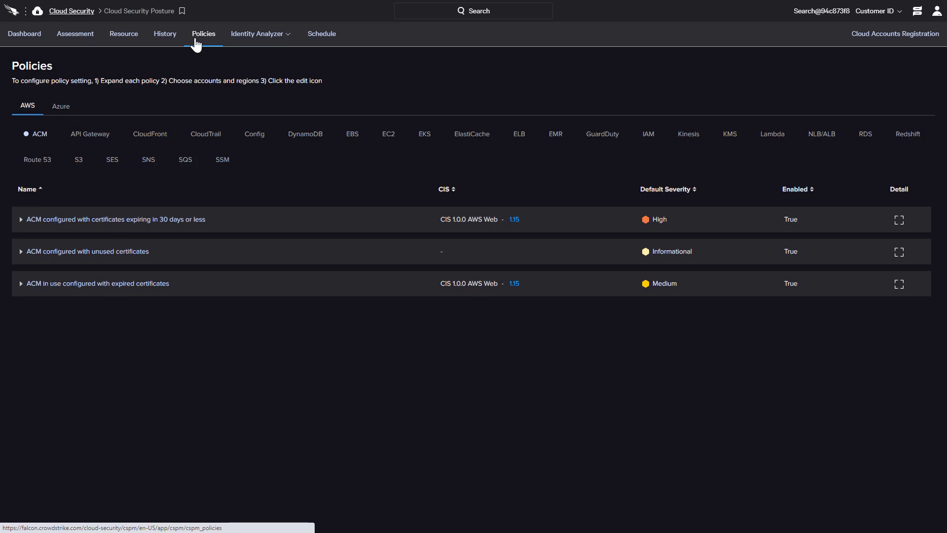
pyautogui.click(62, 107)
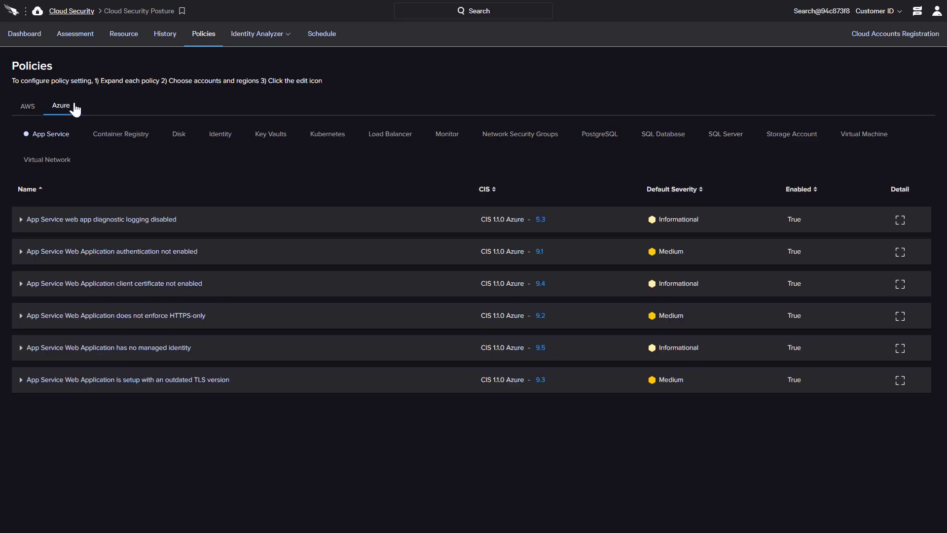
pyautogui.click(226, 140)
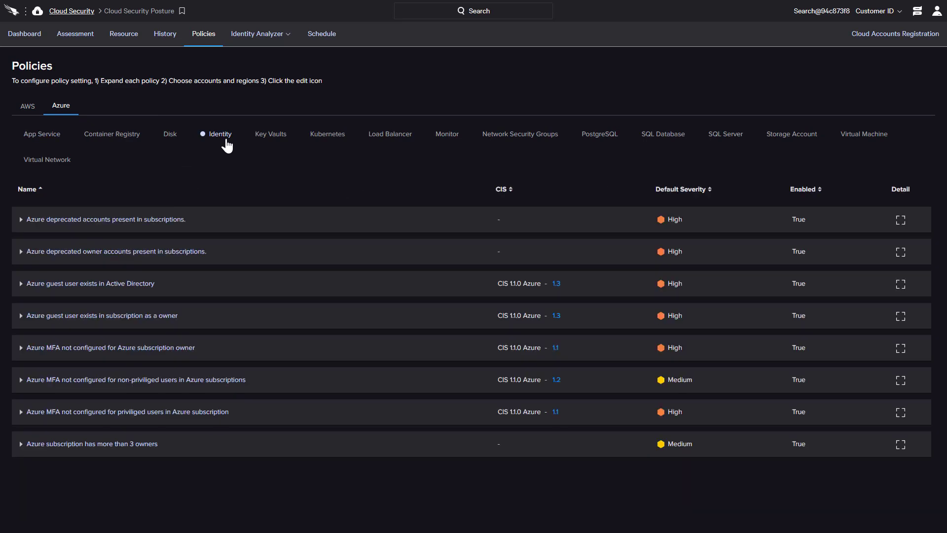
pyautogui.click(123, 289)
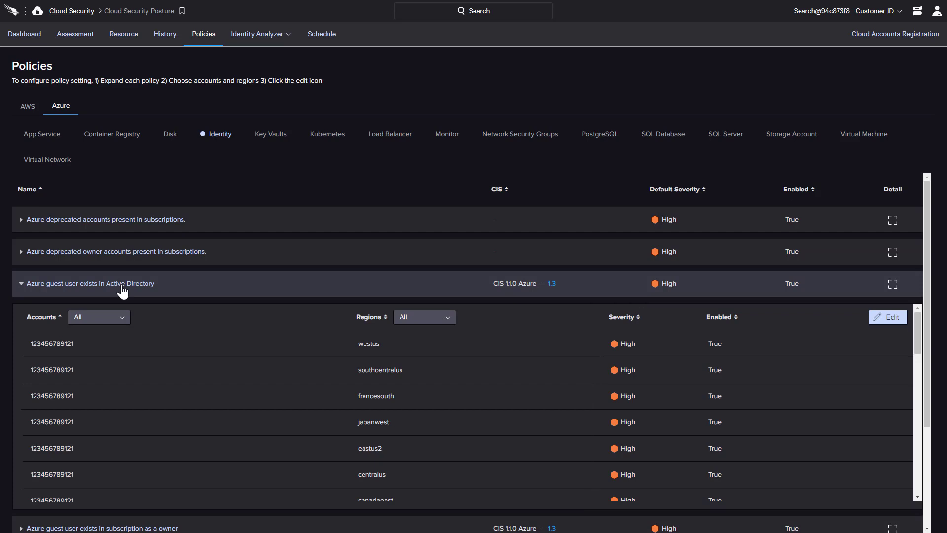
pyautogui.click(122, 290)
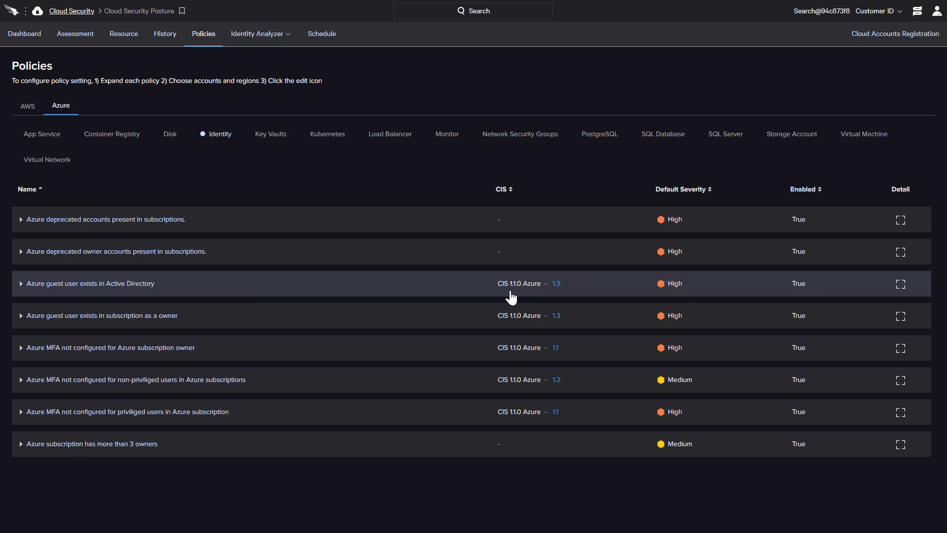
# - Open the CIS 1.3 monthly guest-user review guidance, then the Identity Analyzer menu
pyautogui.click(556, 285)
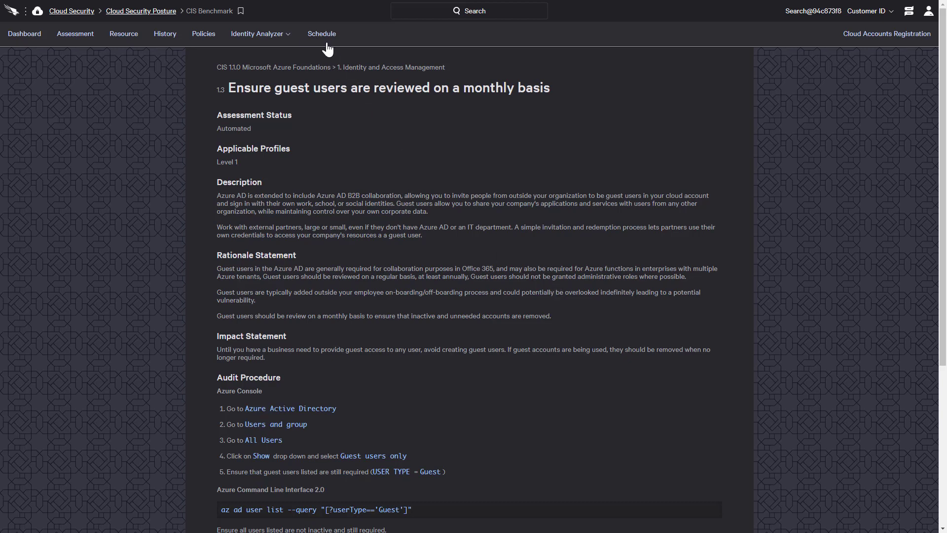
pyautogui.click(293, 40)
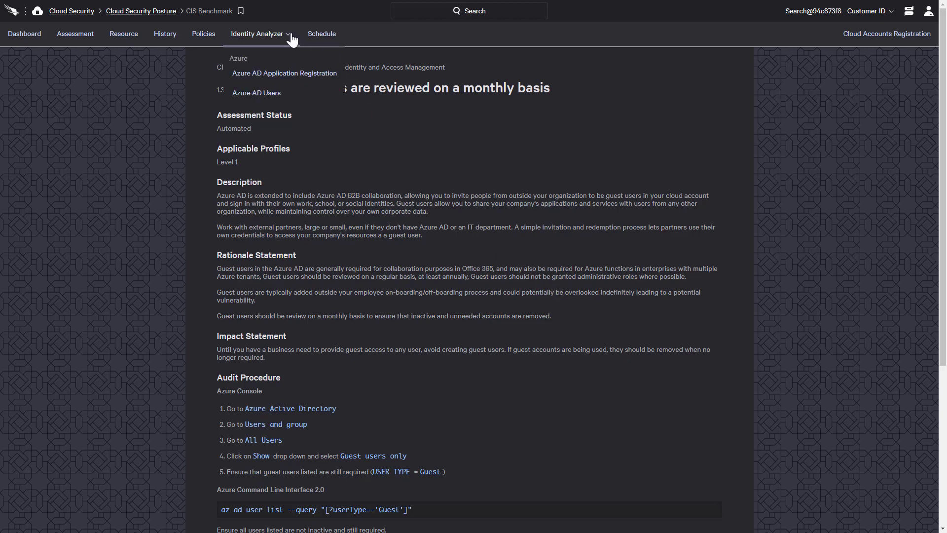
# - Open the Azure AD Application Registration report and check its Delegated and Application Permission filters
pyautogui.click(293, 79)
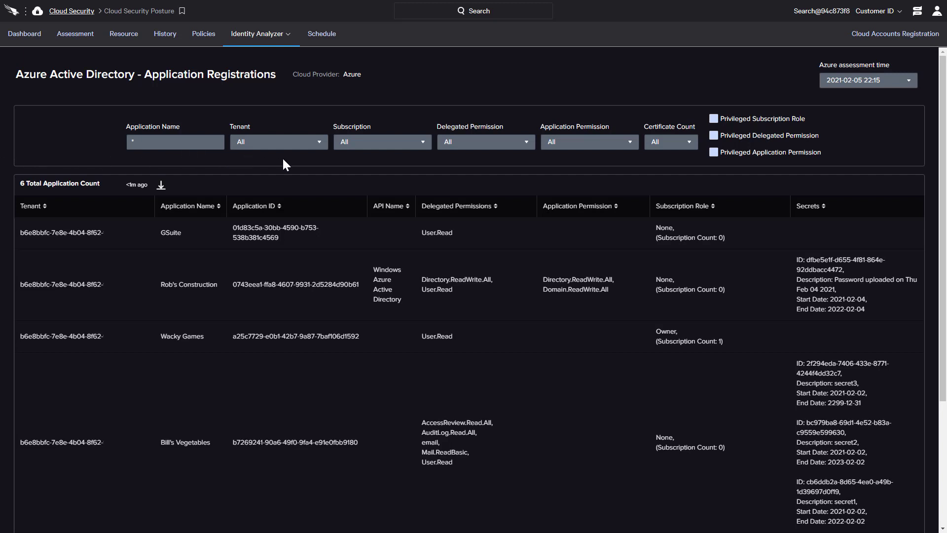
pyautogui.click(528, 144)
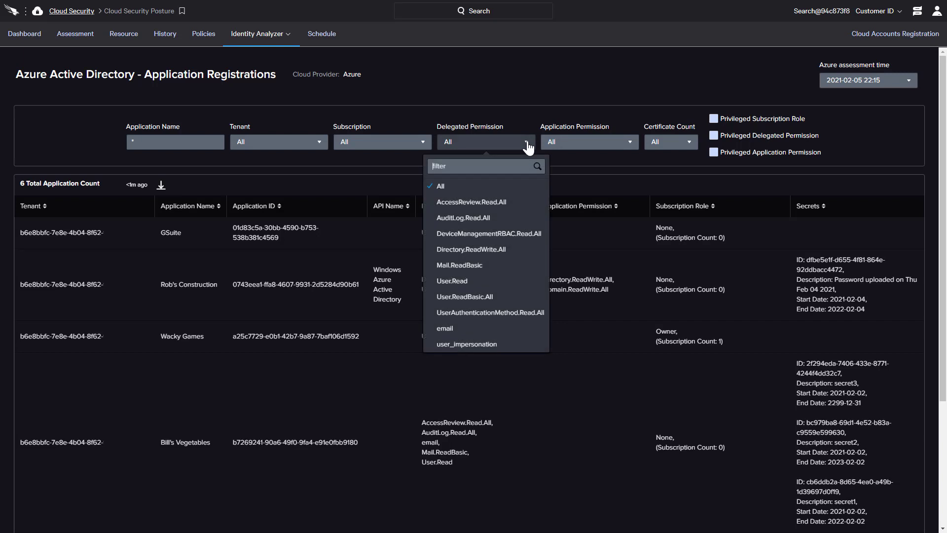
pyautogui.click(528, 145)
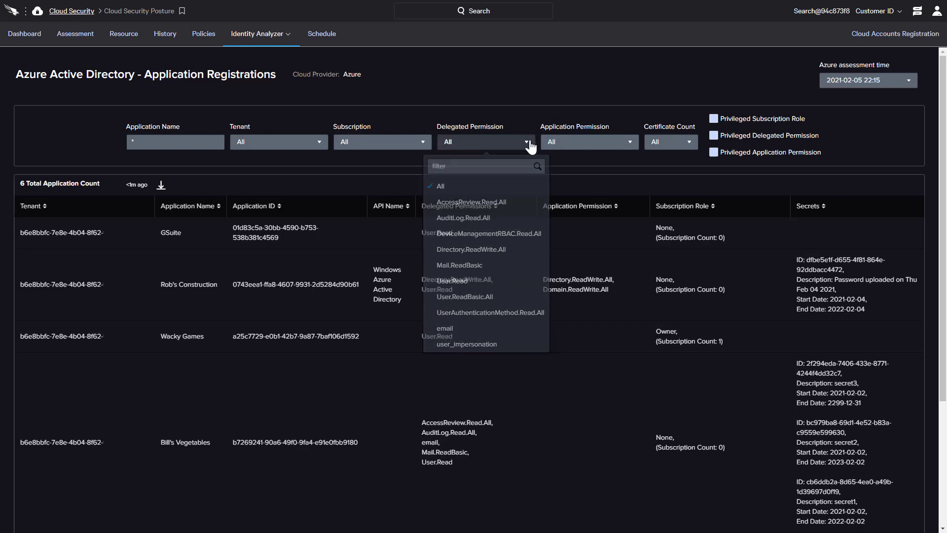
pyautogui.click(632, 144)
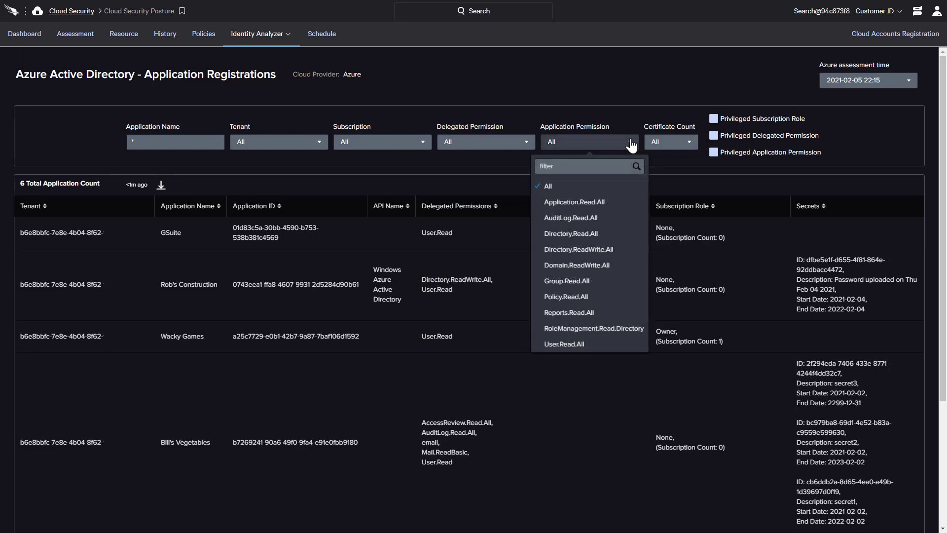
pyautogui.click(632, 144)
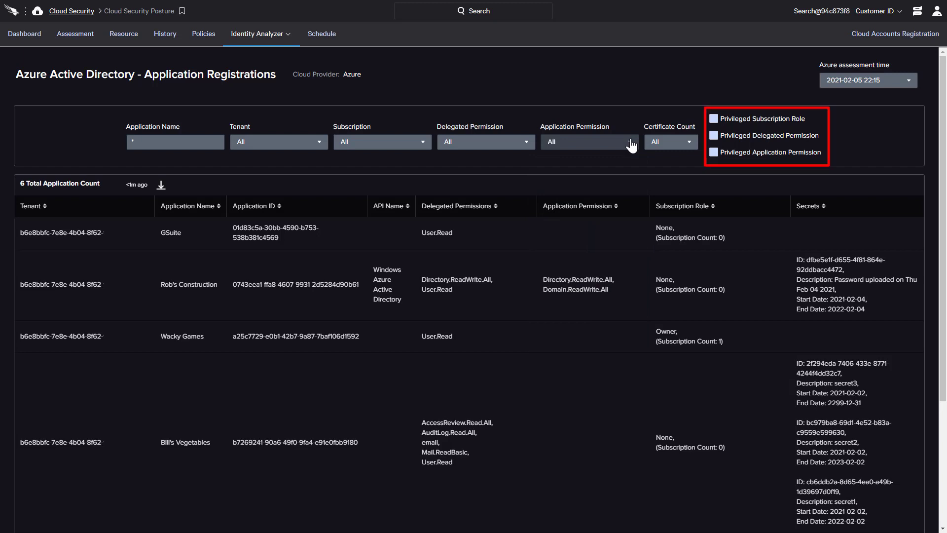
# - Filter the application registrations to Certificate Count 2
pyautogui.click(687, 143)
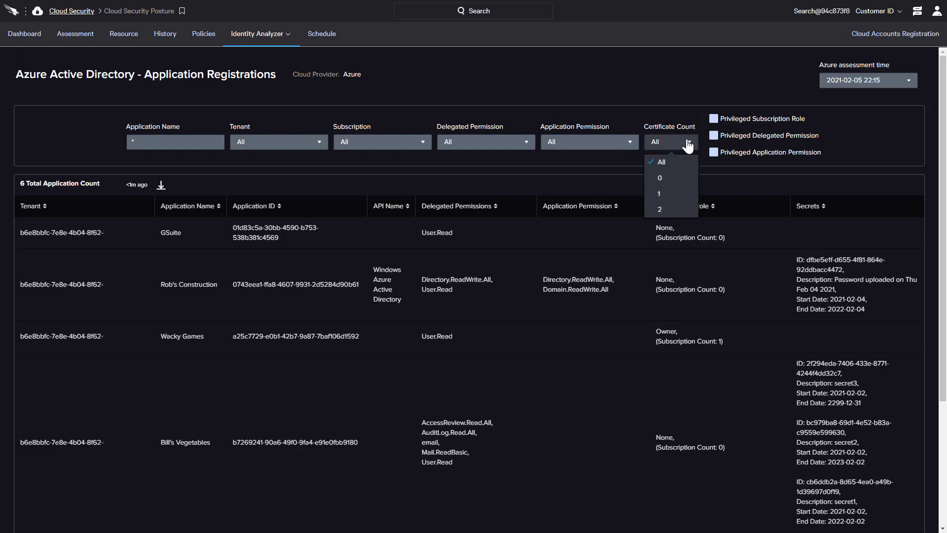
pyautogui.click(681, 210)
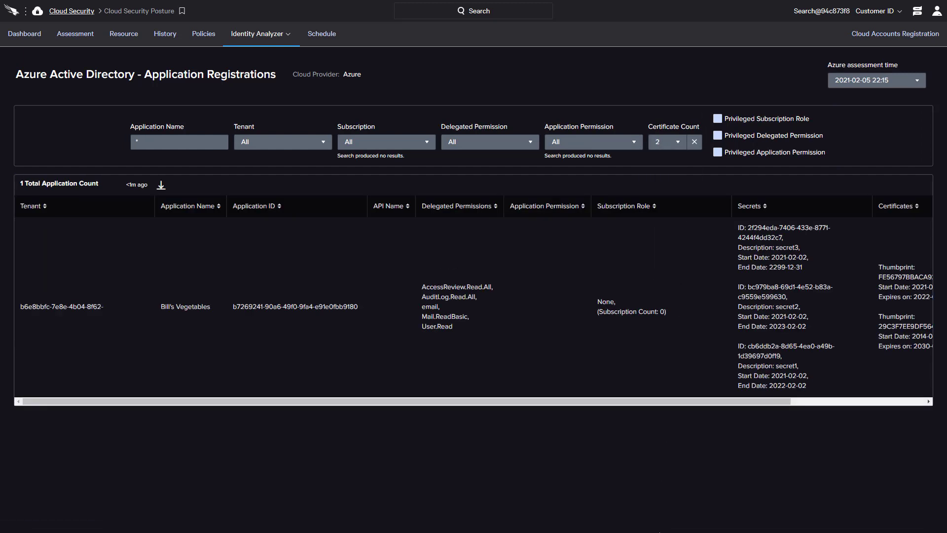
pyautogui.moveTo(137, 400); pyautogui.dragTo(208, 398)
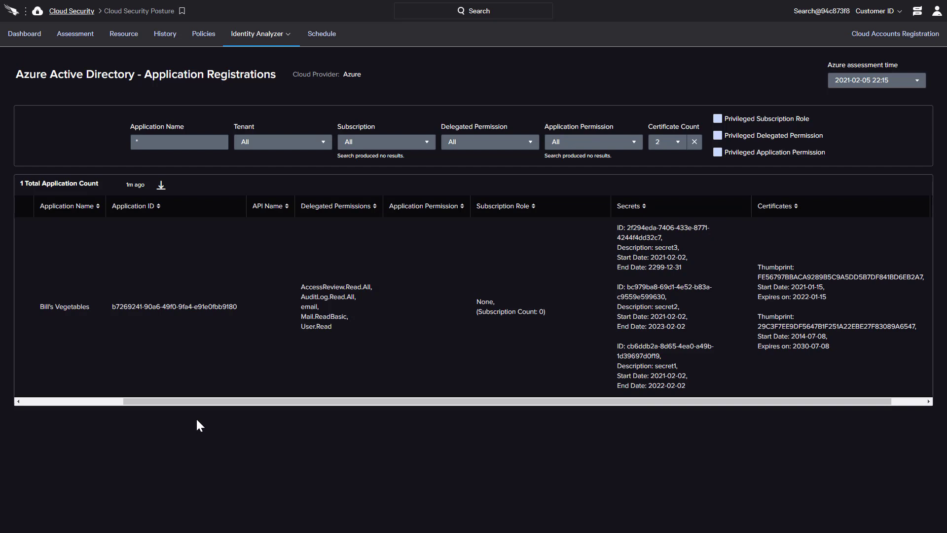
# - Open the Azure AD Users report and check its AD Directory Roles and Subscription Roles filters
pyautogui.click(259, 33)
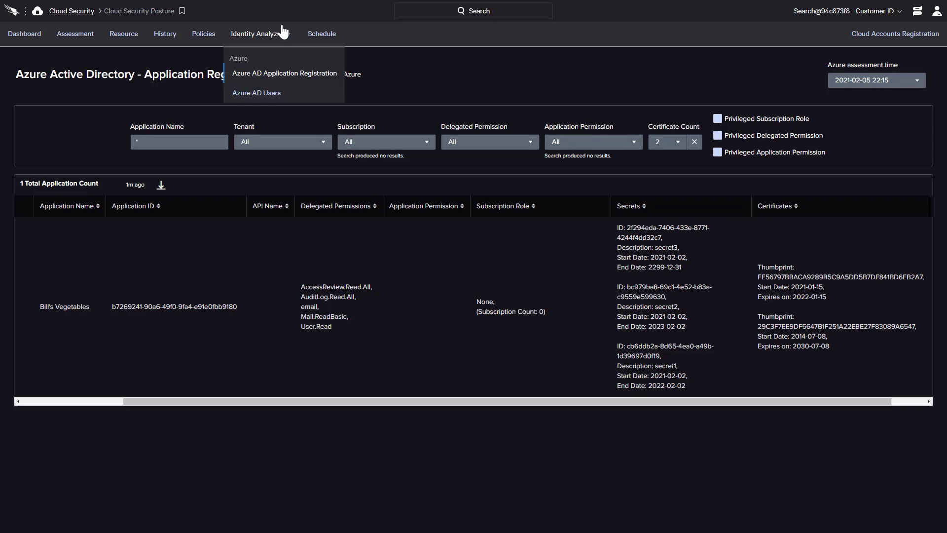
pyautogui.click(284, 94)
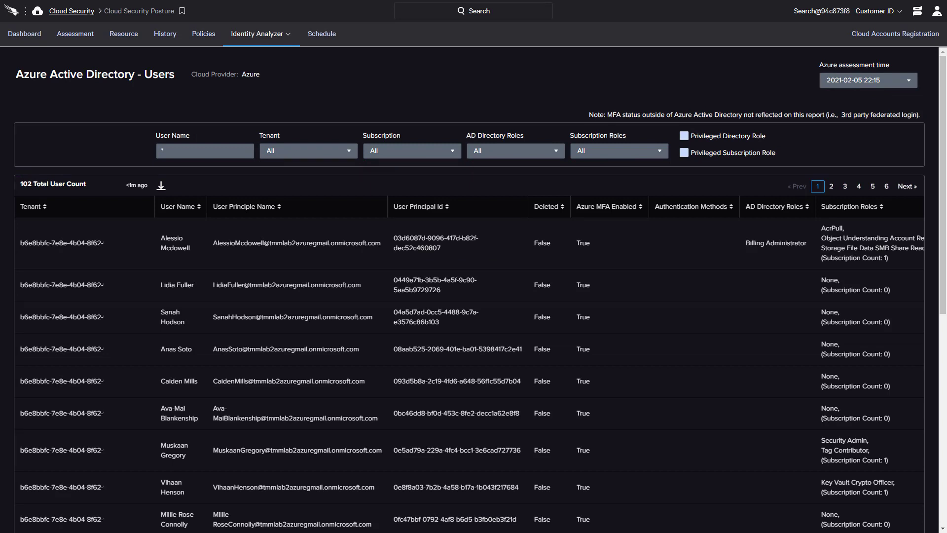
pyautogui.click(556, 152)
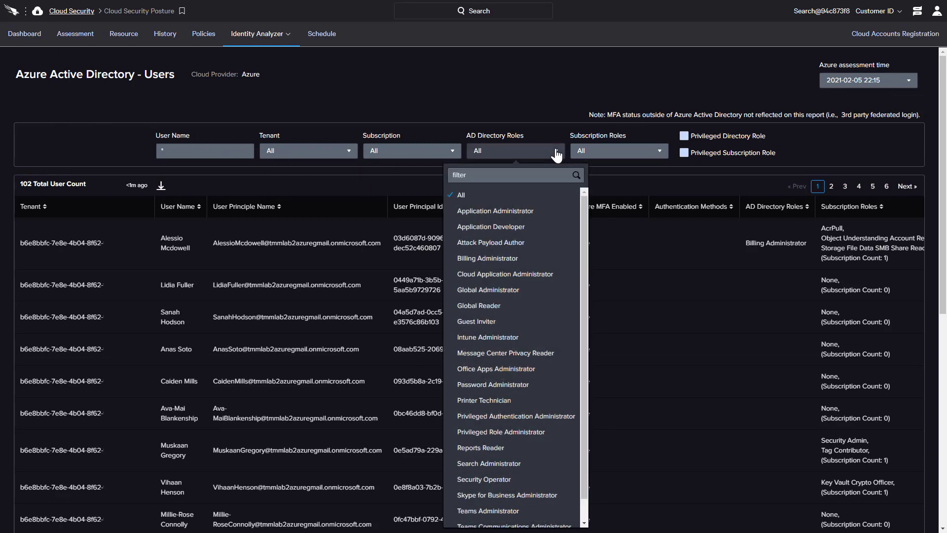
pyautogui.click(556, 153)
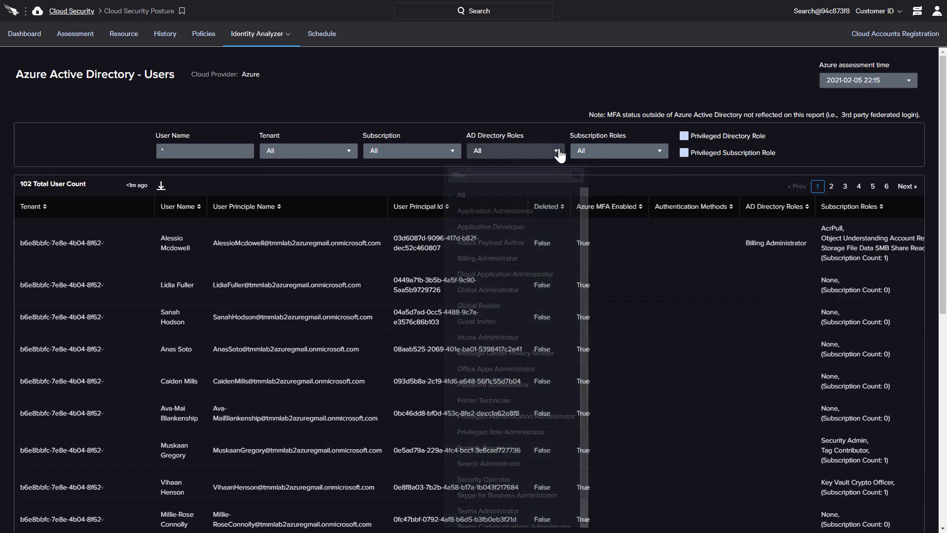
pyautogui.click(660, 158)
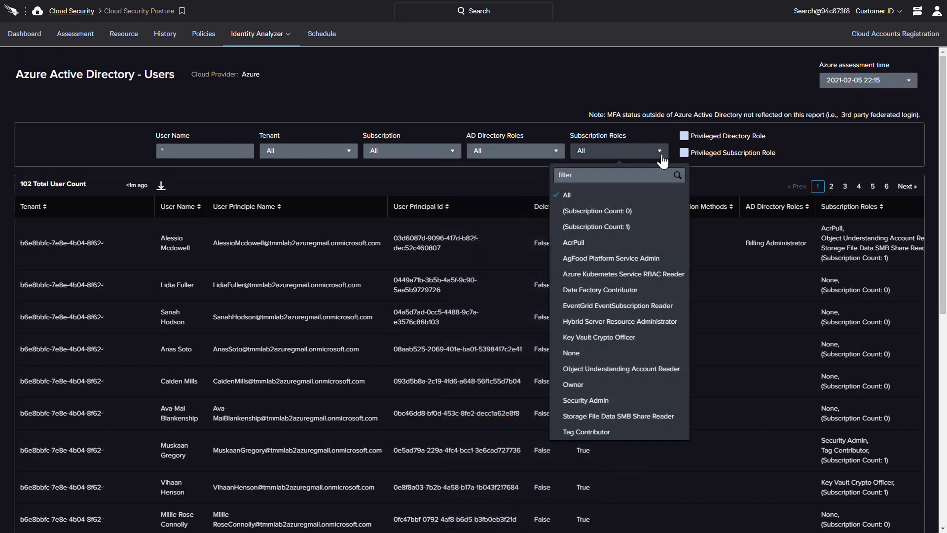
pyautogui.click(661, 157)
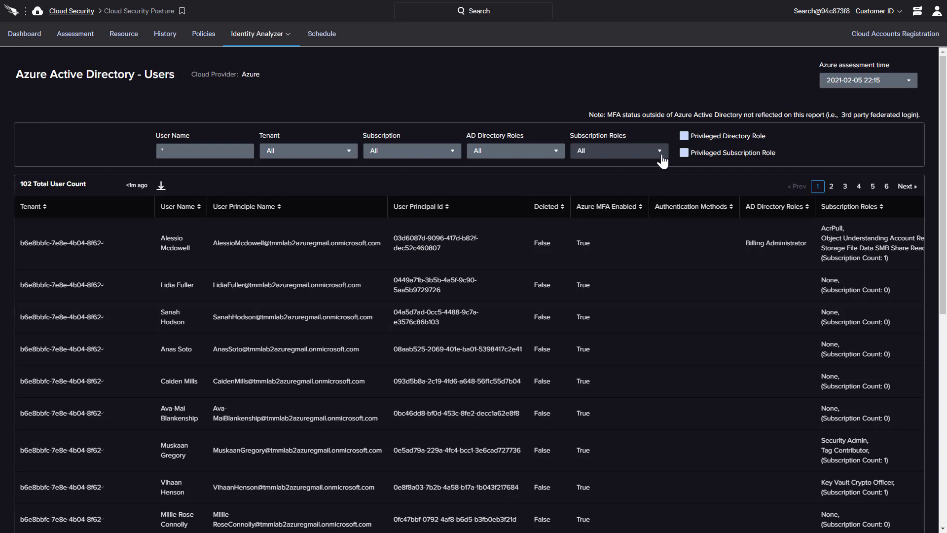
pyautogui.click(638, 208)
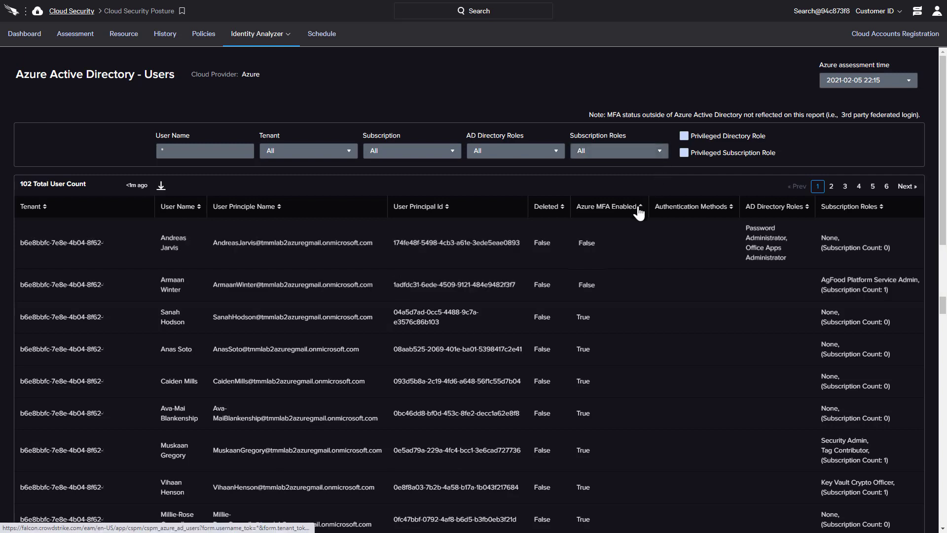